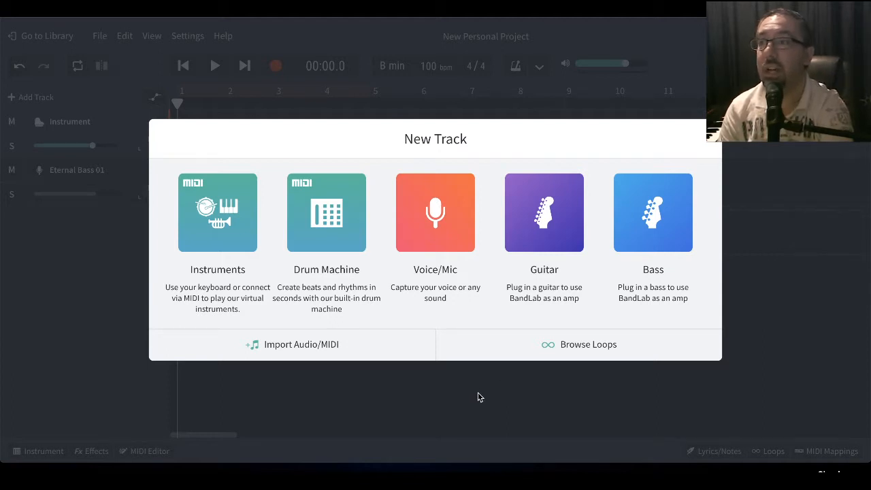
- Dismiss the new track choices and add a D-Delay effect to the Instrument track
click(127, 220)
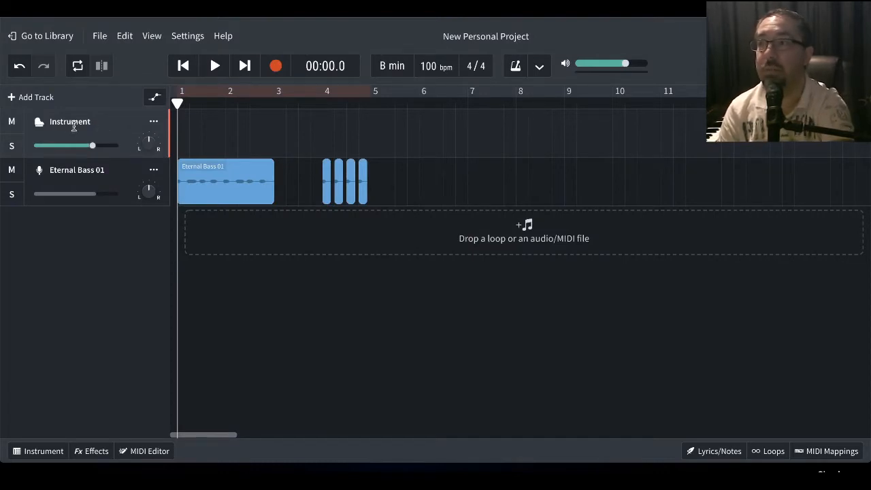
click(43, 451)
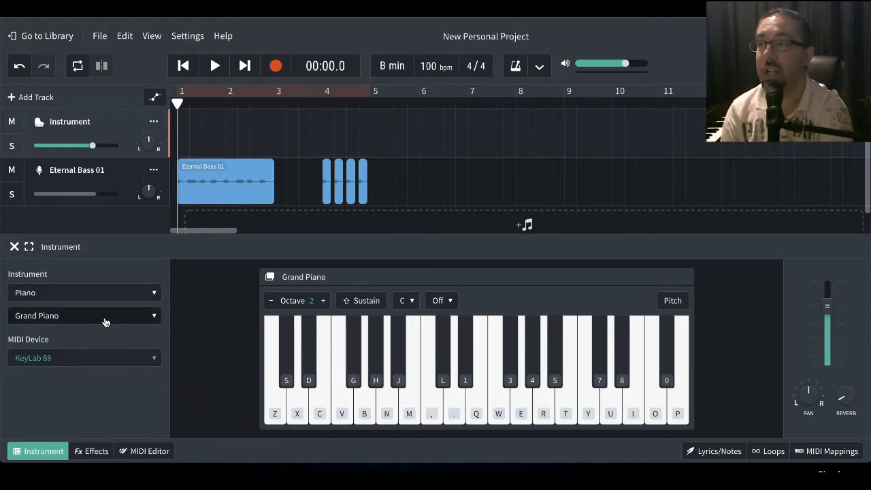
click(97, 456)
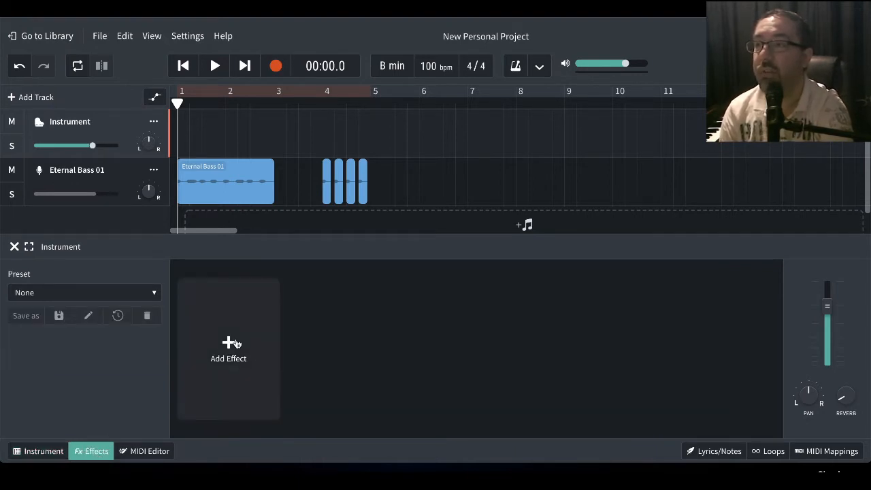
click(235, 343)
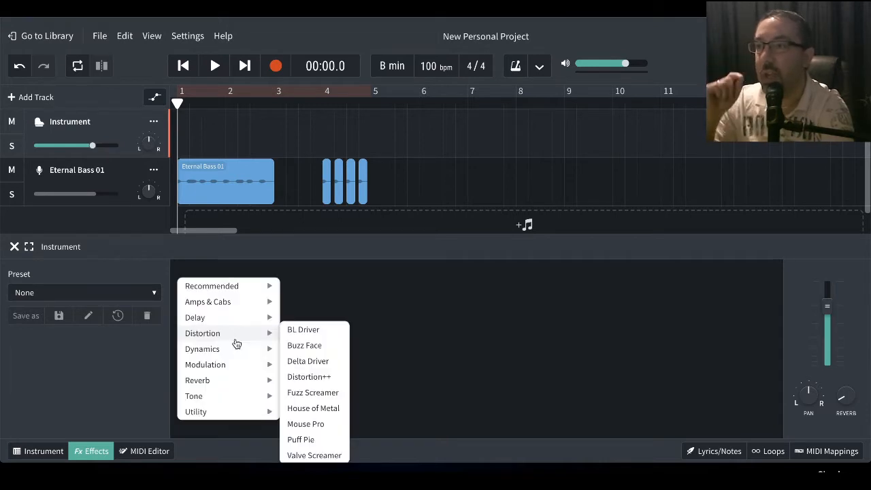
mouse_move(234, 383)
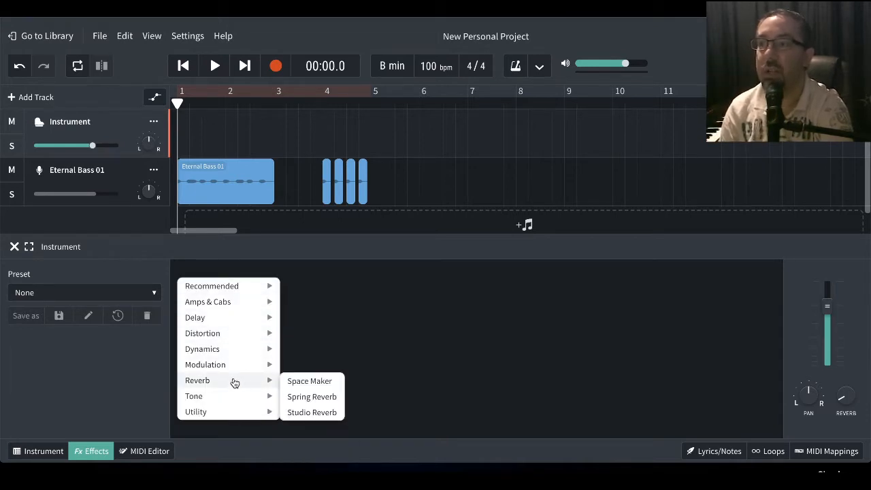
mouse_move(257, 319)
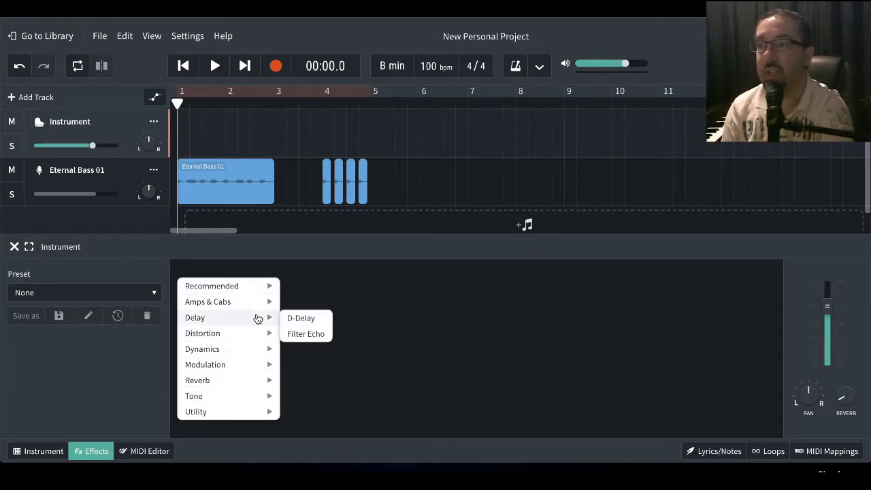
click(302, 318)
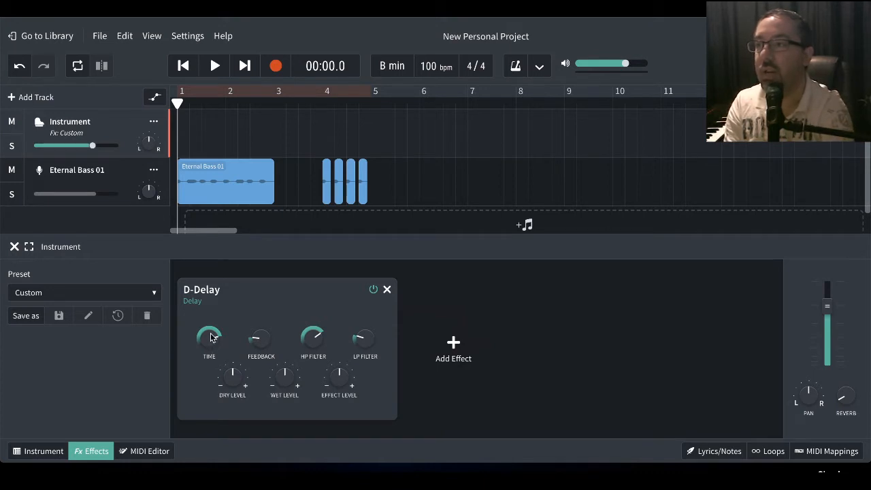
- Try a short delay time on the D-Delay effect, and raise the time close to its maximum
drag(211, 343, 218, 451)
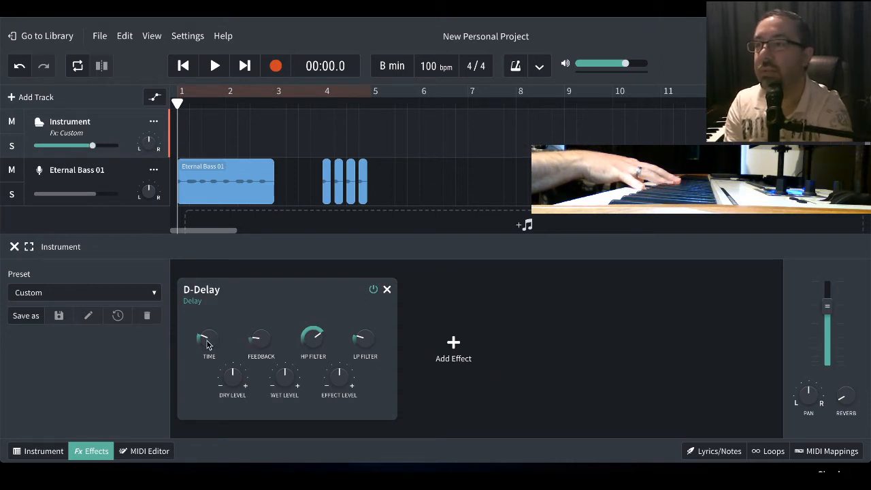
drag(207, 344, 212, 226)
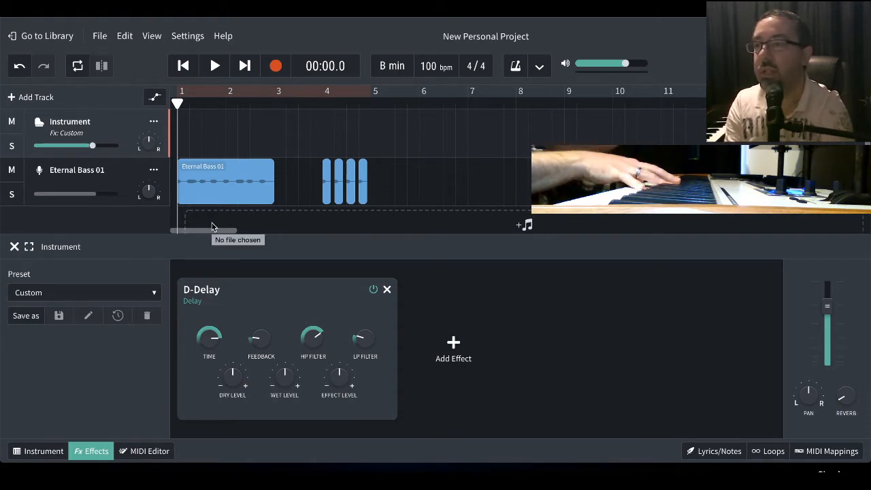
mouse_move(259, 342)
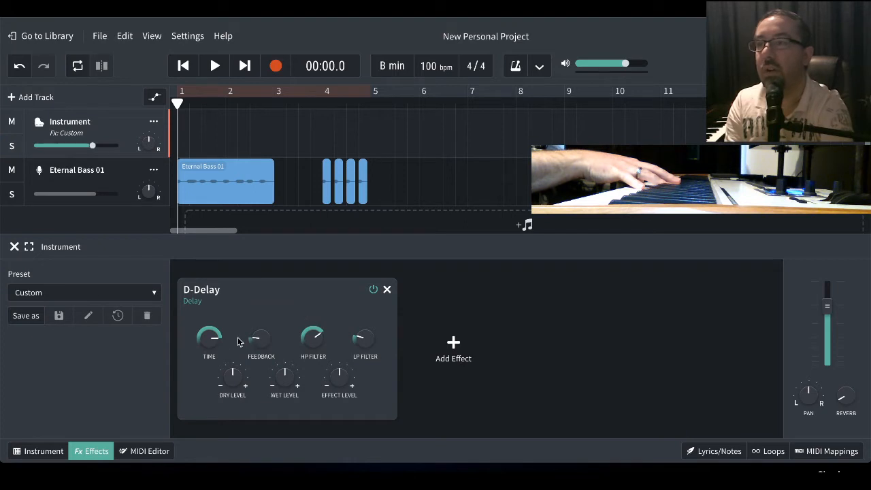
drag(209, 341, 214, 262)
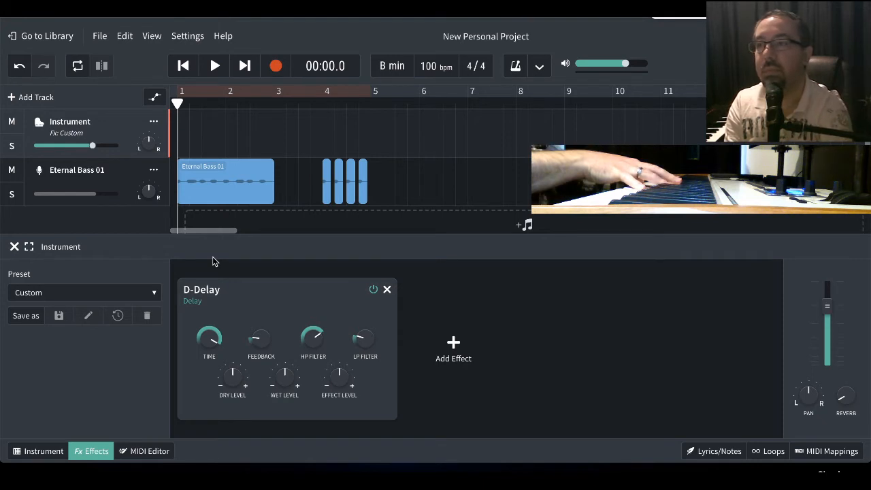
- Raise the D-Delay feedback to about halfway and lower its HP filter to near the minimum
mouse_move(259, 326)
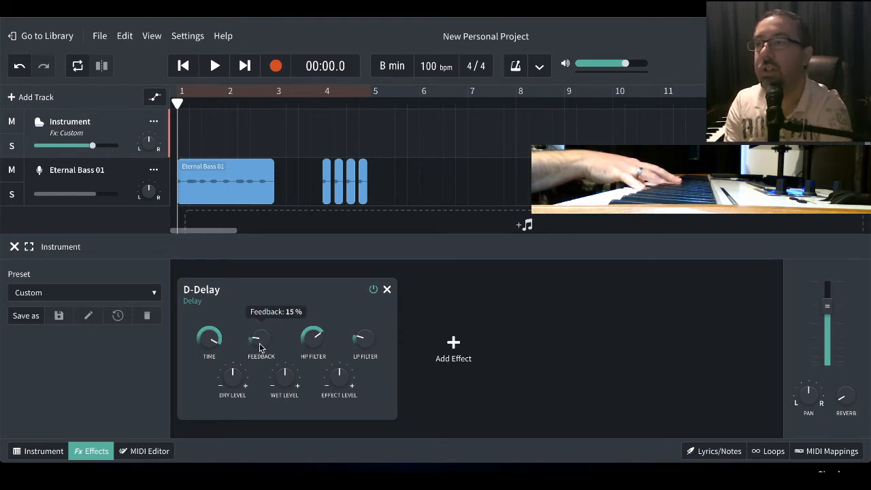
drag(261, 339, 264, 272)
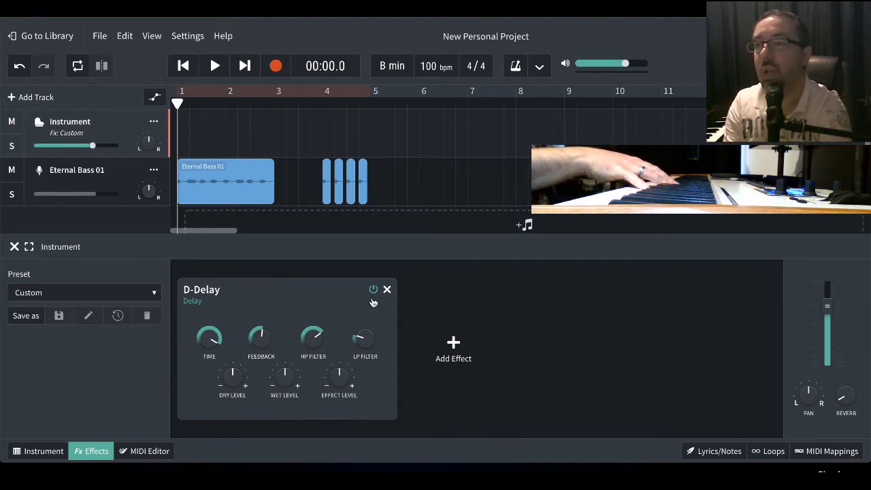
mouse_move(311, 341)
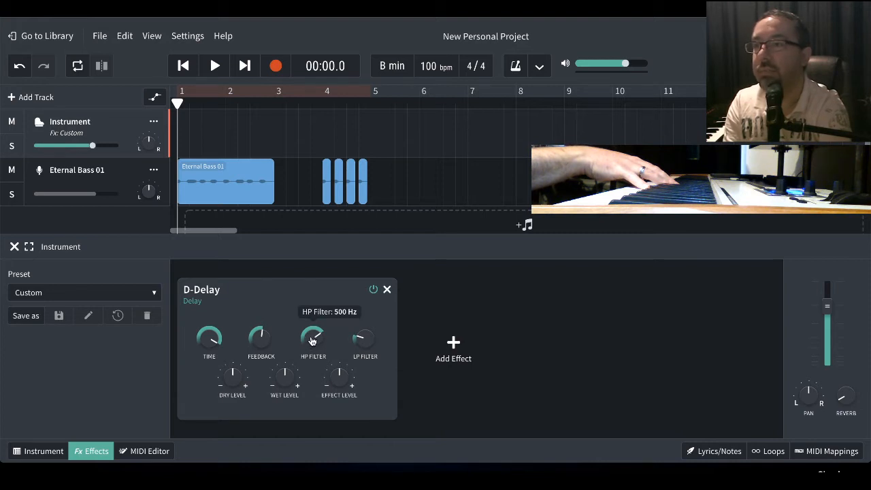
drag(311, 343, 311, 443)
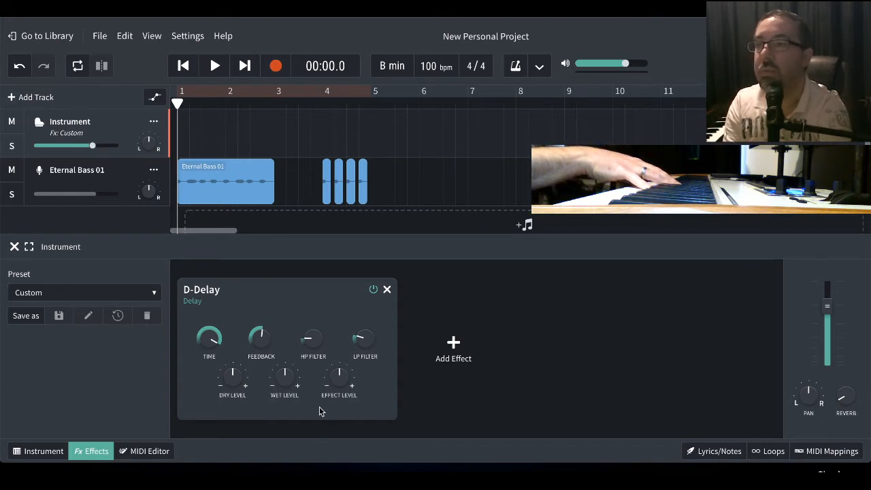
- Raise the D-Delay dry level slightly above the middle and lower its wet level well below the middle
mouse_move(235, 378)
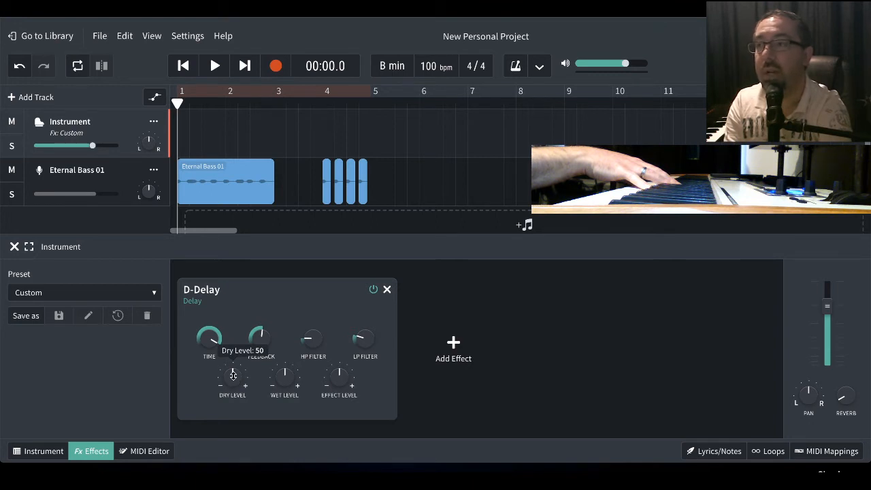
drag(233, 375, 233, 348)
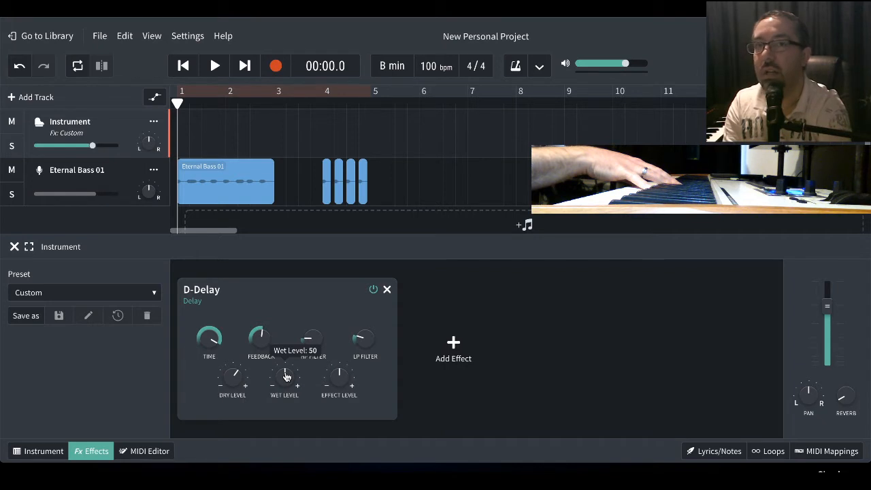
drag(286, 377, 277, 432)
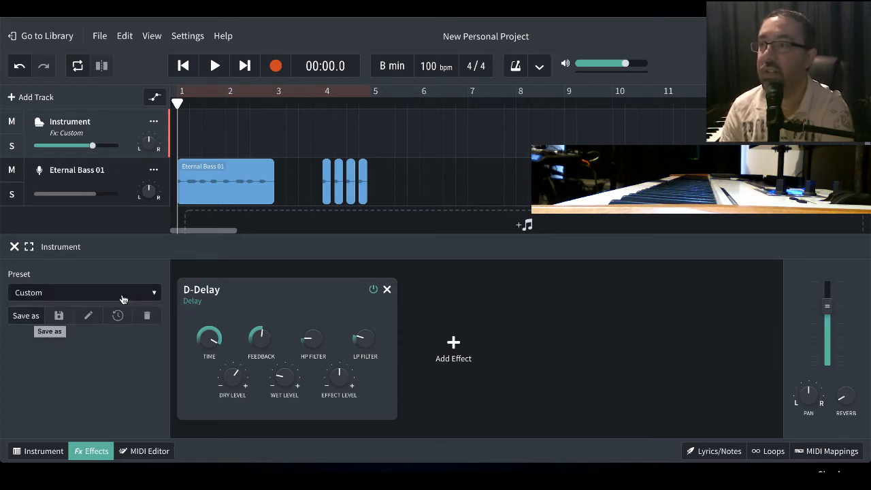
- Apply the saved Piano Delay preset to the Instrument track without saving the current effects
click(154, 294)
mouse_move(129, 267)
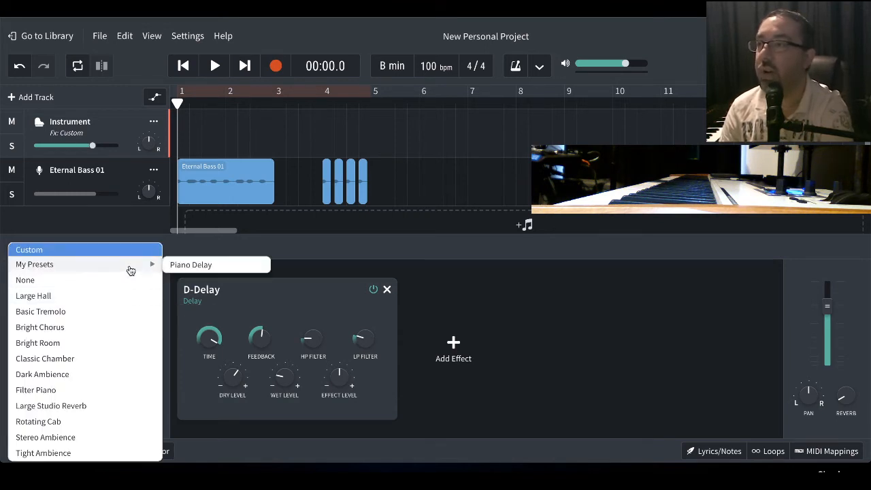
click(196, 265)
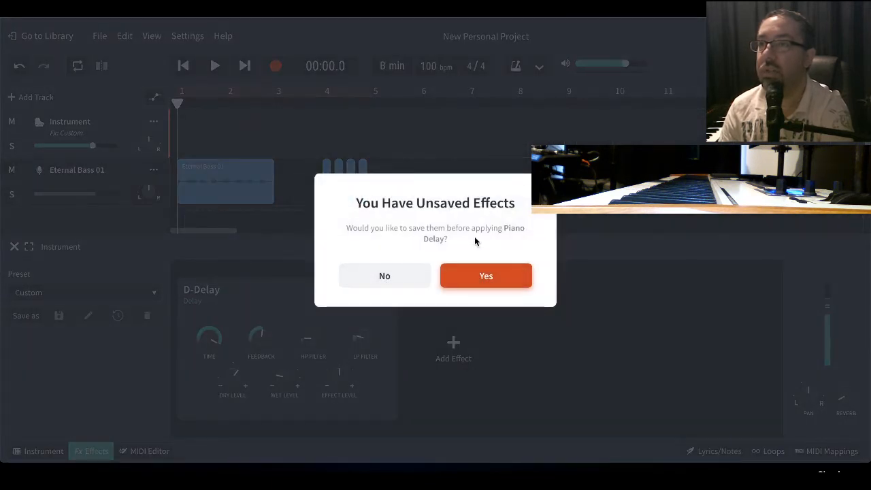
click(398, 279)
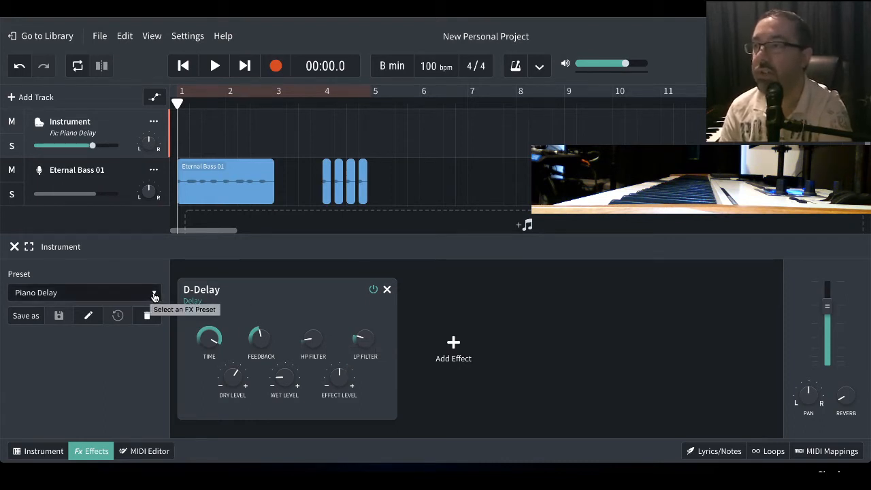
- Browse the effect categories available for a second effect without adding one, and close the Instrument track's effects view
click(453, 345)
mouse_move(462, 350)
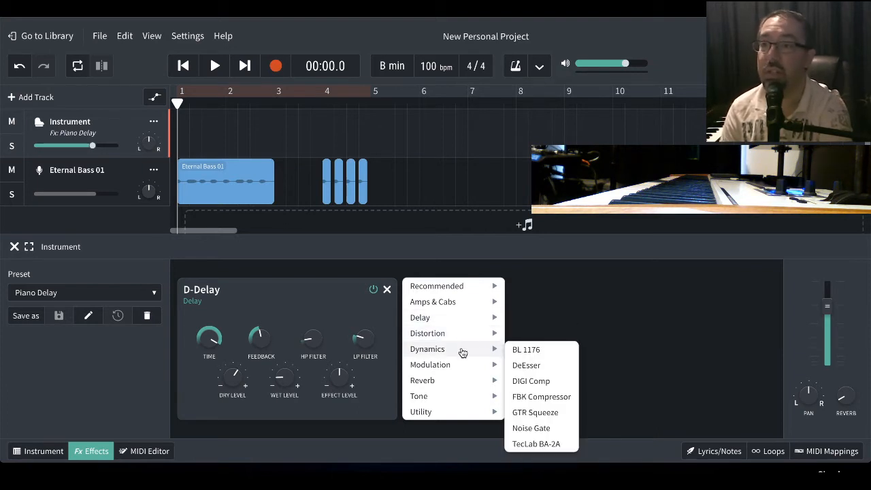
mouse_move(462, 385)
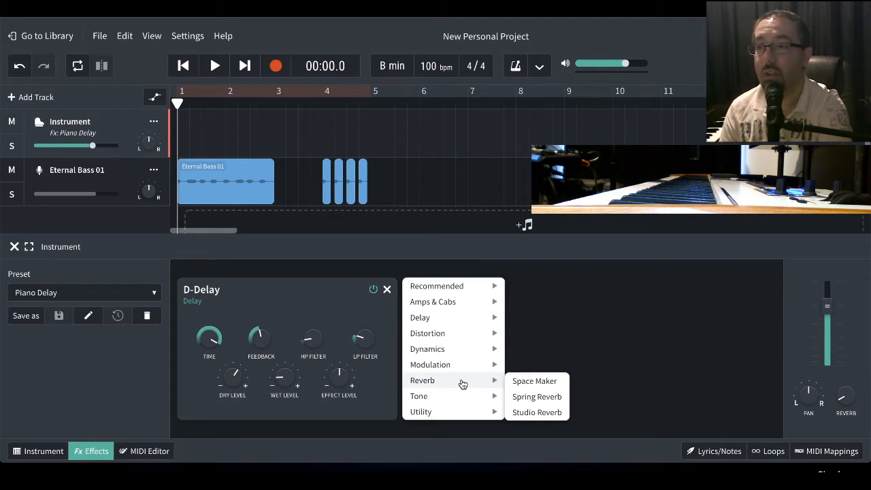
click(426, 262)
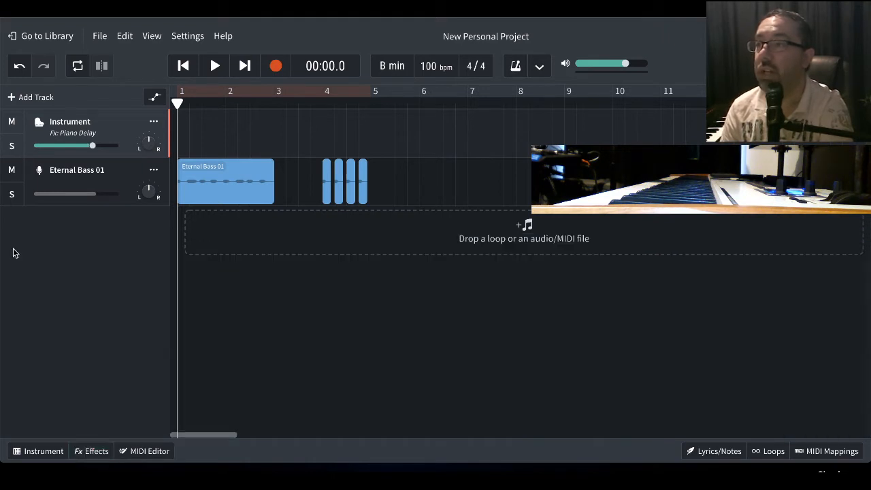
click(13, 248)
- Select the Eternal Bass 01 track and take a brief look at the loop library
click(124, 183)
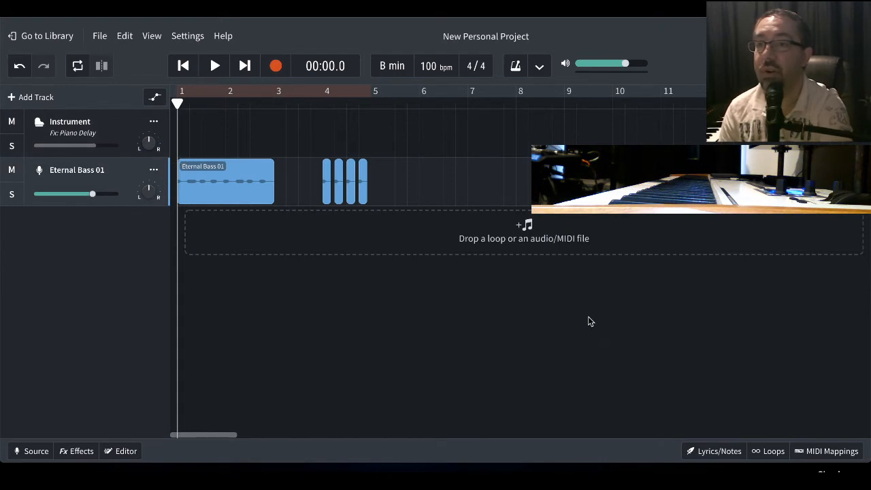
click(773, 451)
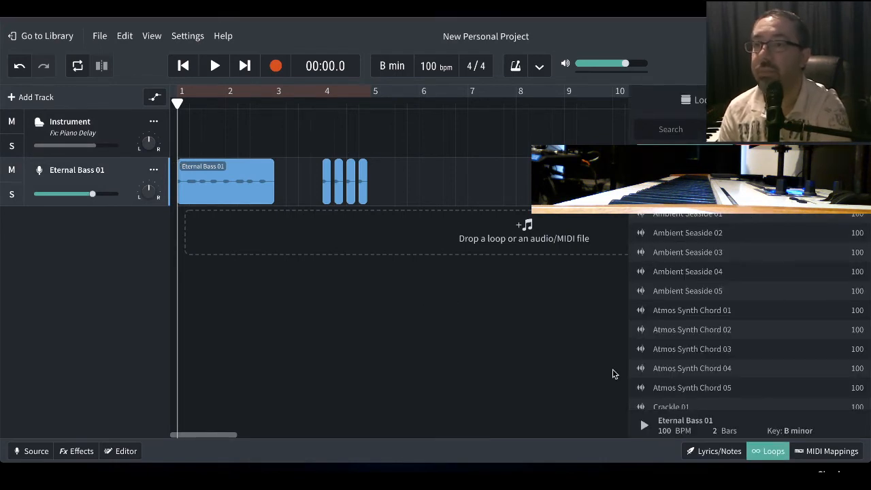
click(772, 457)
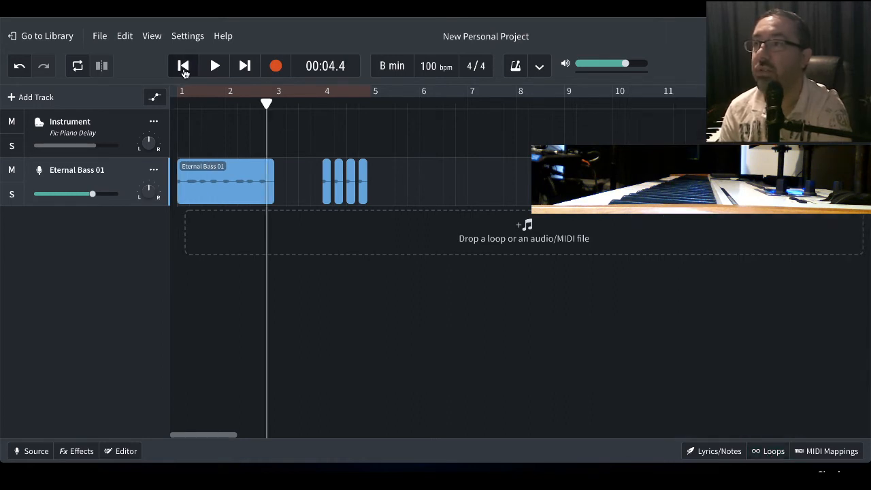
- Play the full Eternal Bass 01 clip from the start of the project, rewind, and replay its opening
click(194, 70)
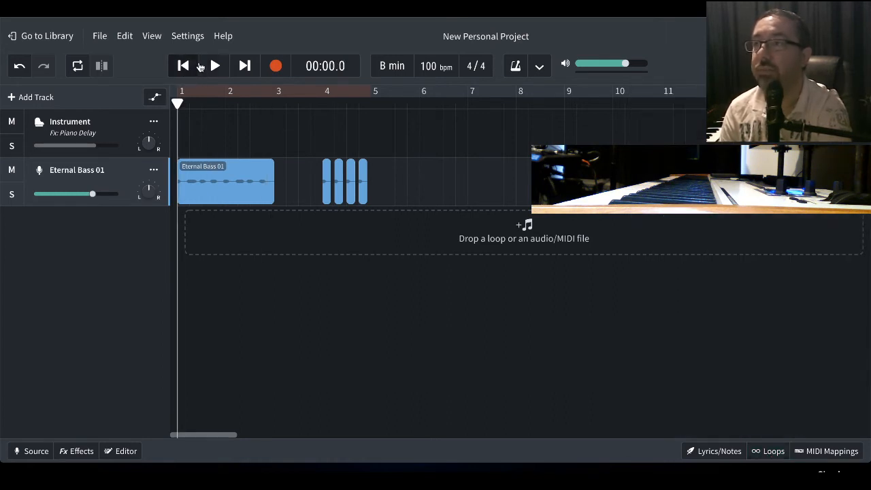
click(213, 65)
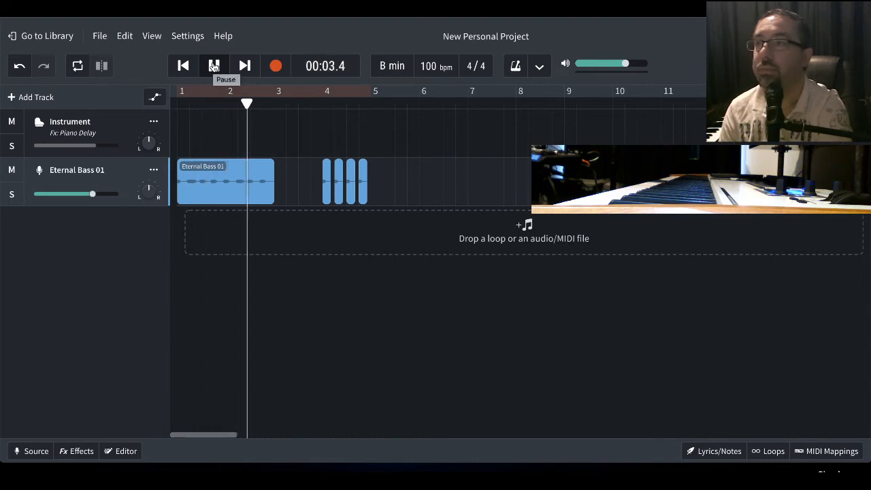
click(213, 65)
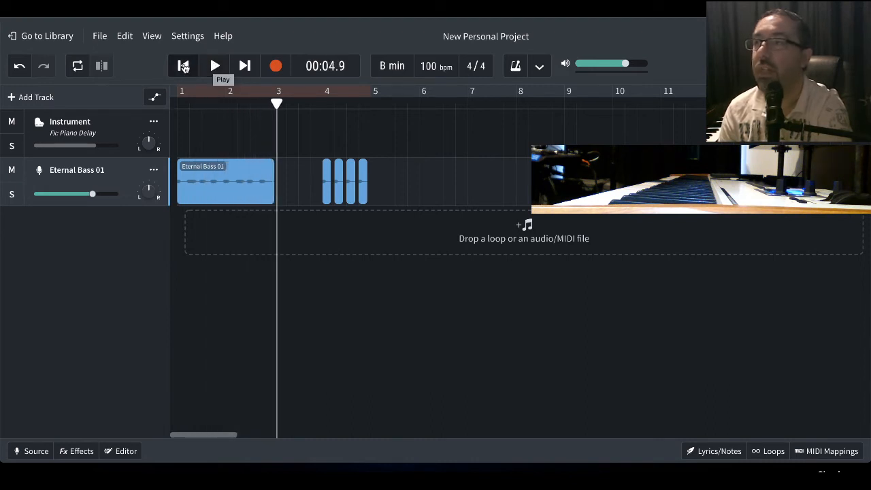
click(183, 65)
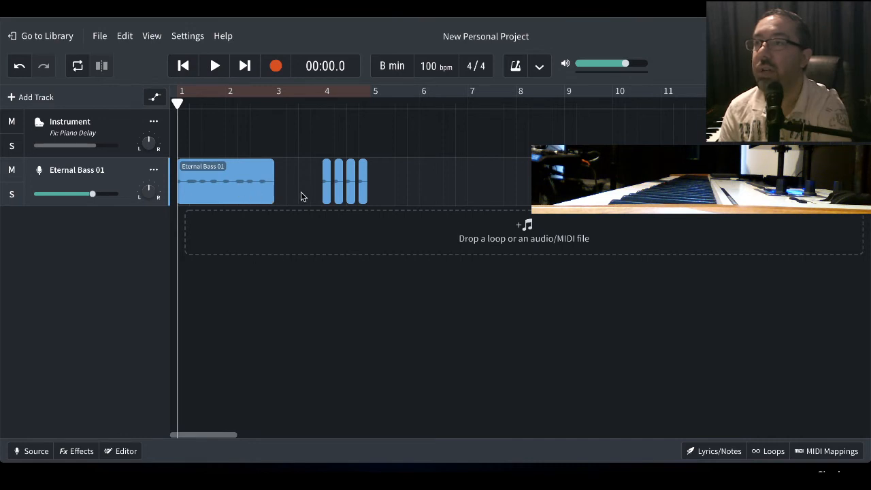
click(214, 66)
click(214, 66)
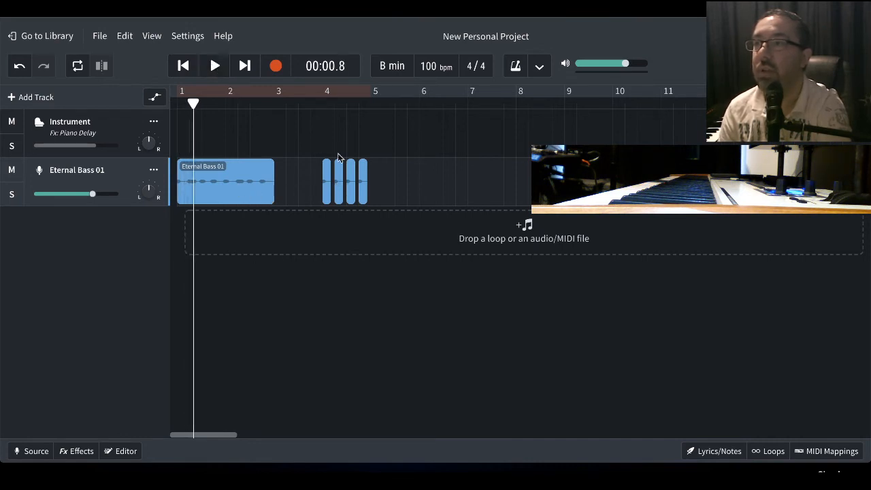
- Play the four short bass slices from just before bar 4 and pause after the last slice
click(317, 102)
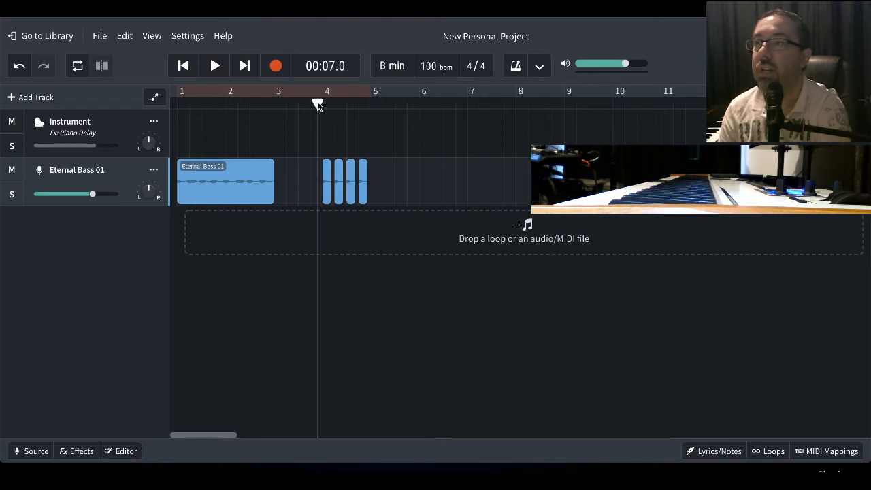
click(214, 66)
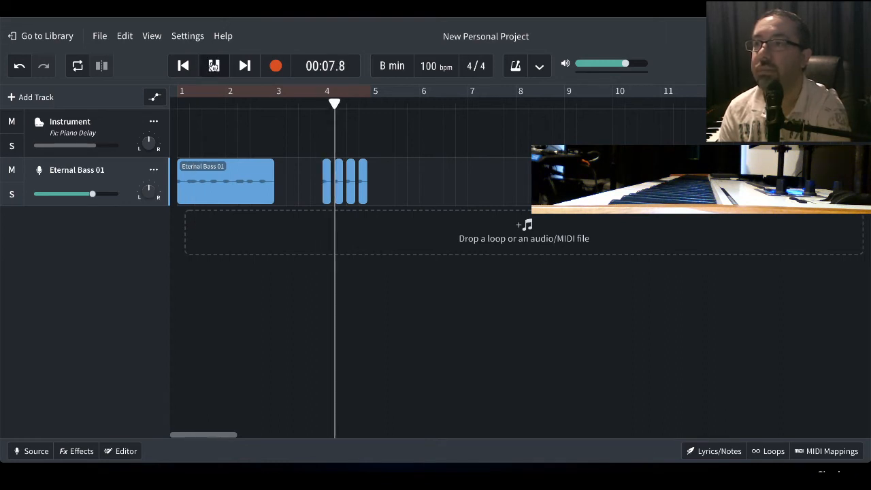
click(213, 65)
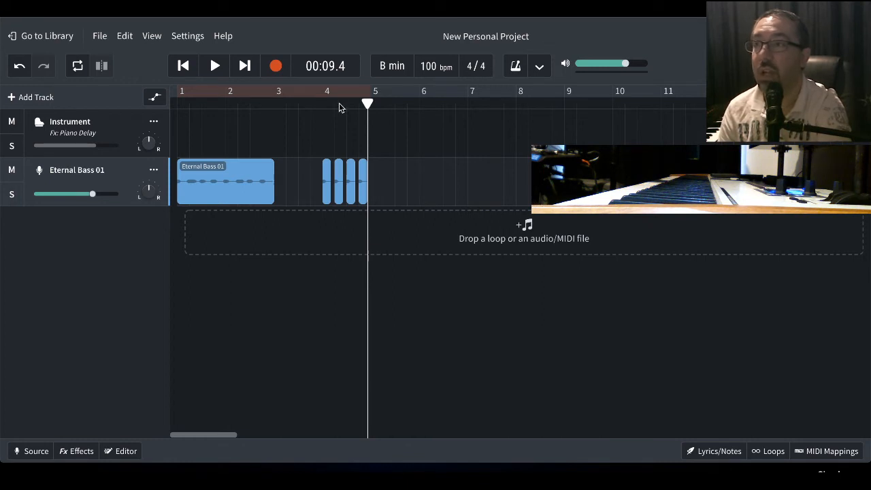
- Enable looping, shorten the loop region to bar 4 around the four bass slices, and play the loop before pausing
click(298, 92)
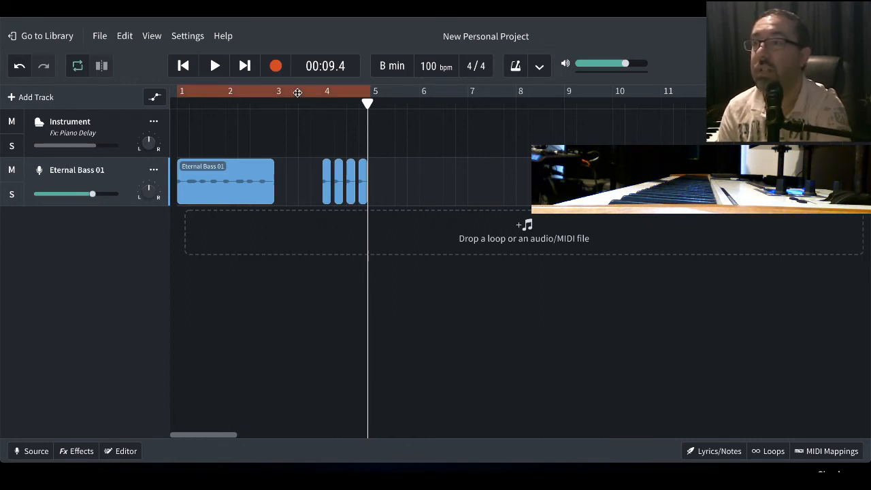
drag(178, 90, 322, 91)
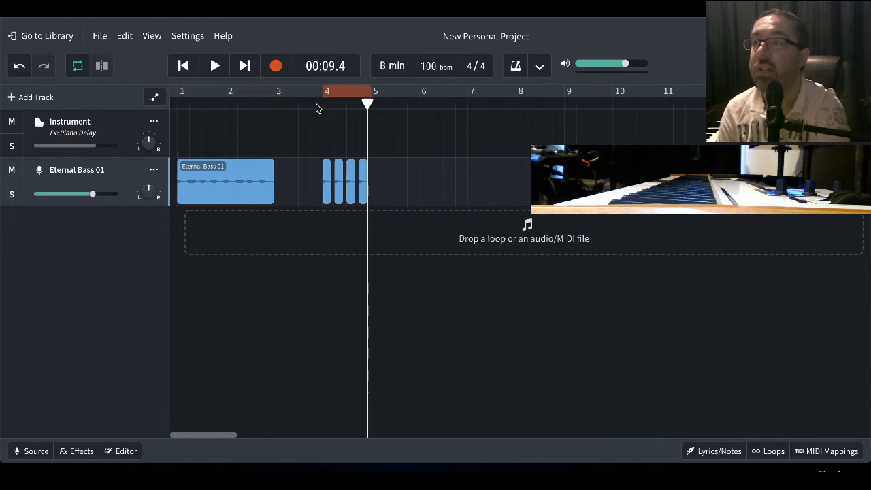
click(316, 105)
click(214, 66)
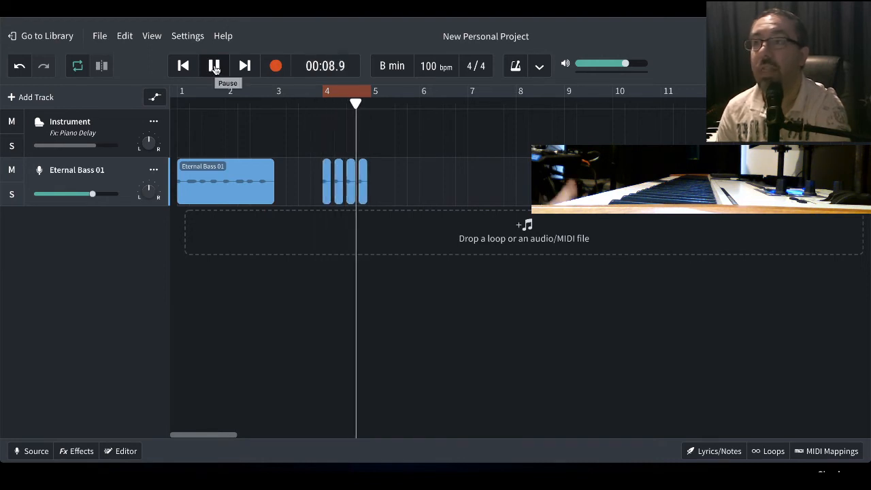
click(214, 67)
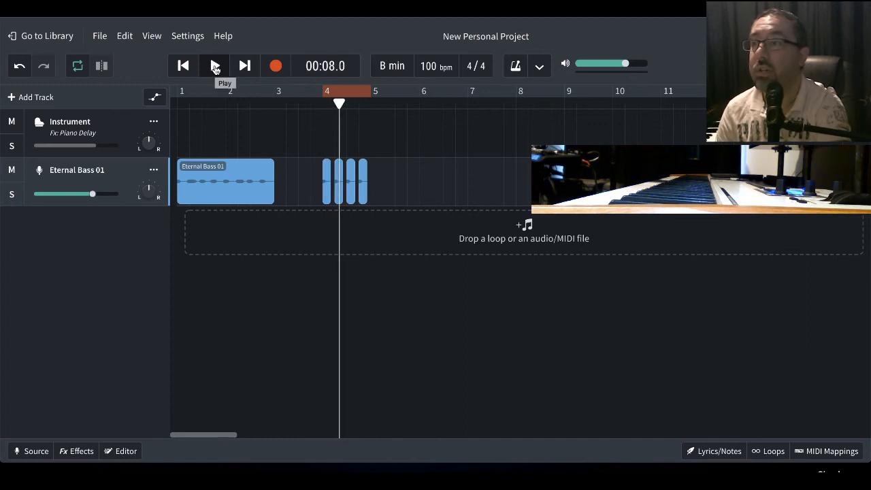
- Add the D-Delay effect from the Delay category to the Eternal Bass 01 track
click(81, 451)
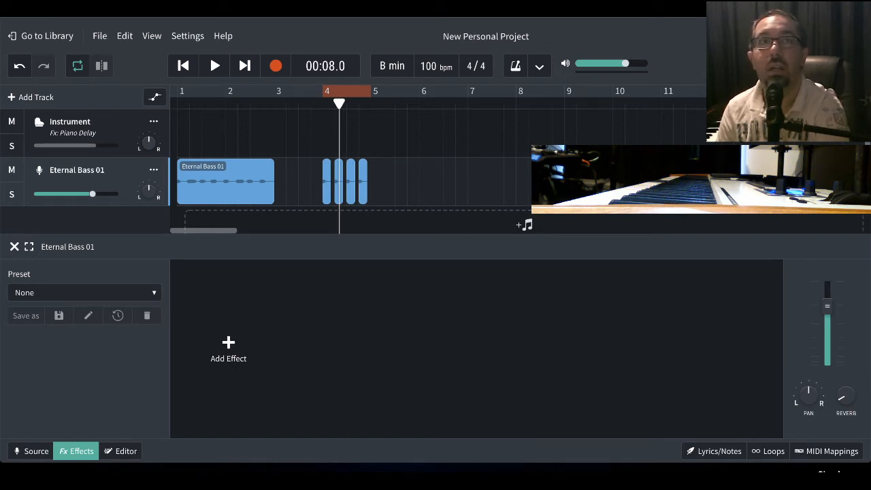
click(230, 344)
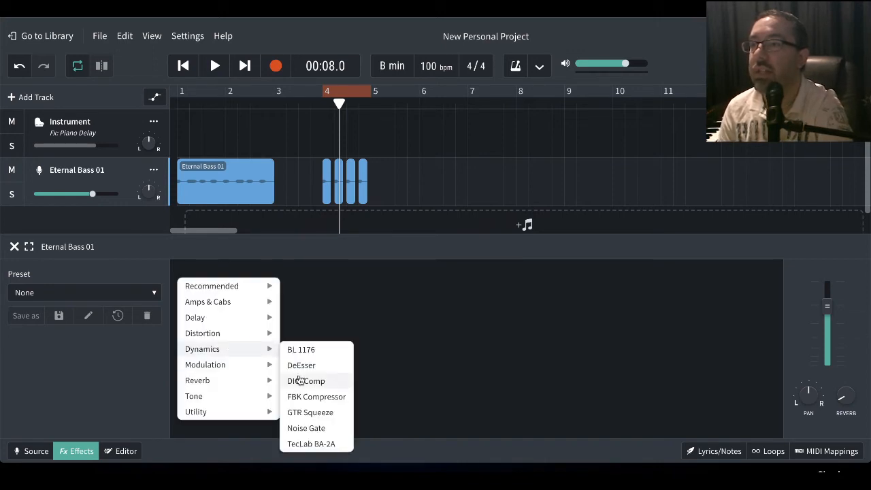
mouse_move(245, 325)
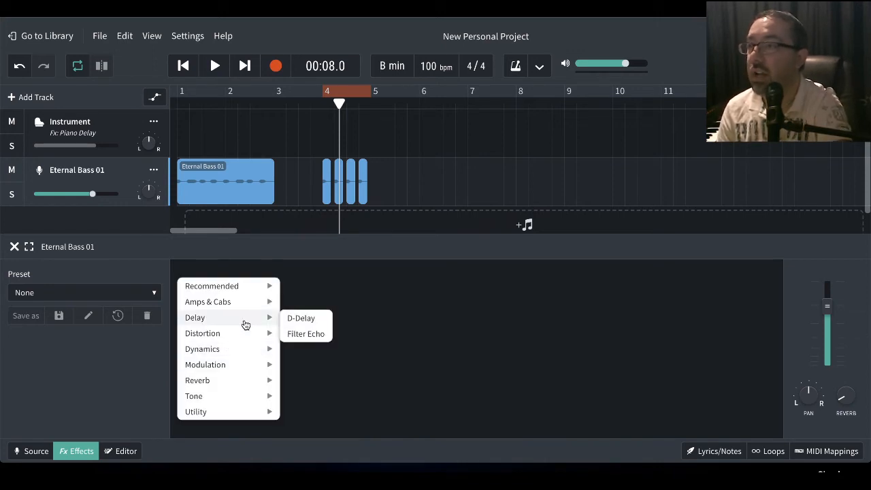
click(307, 322)
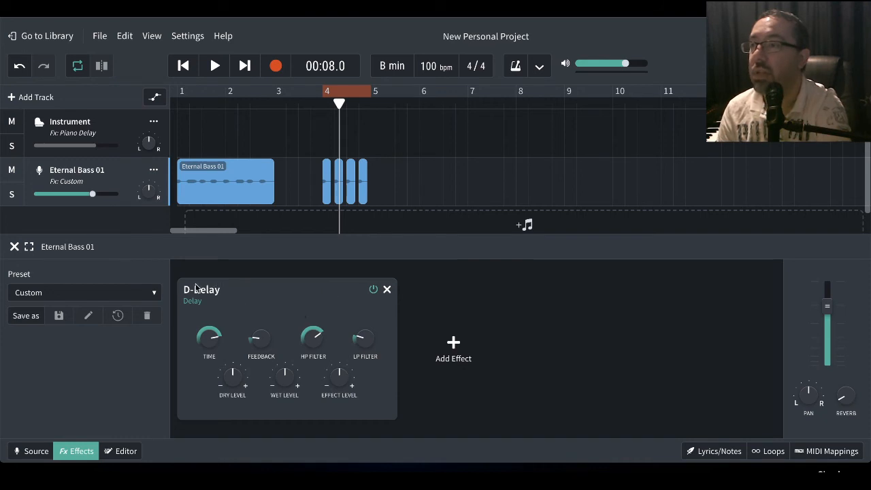
- Play the looped slices and turn the D-Delay's Time well down while listening
click(213, 68)
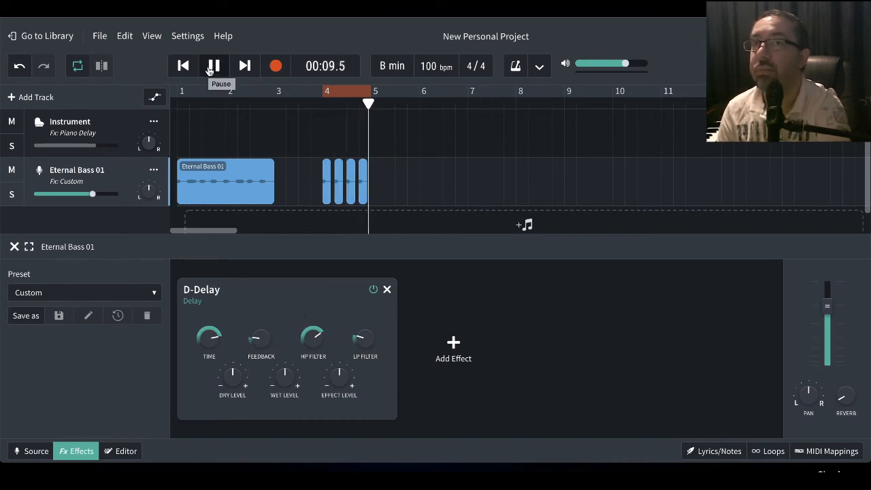
mouse_move(210, 334)
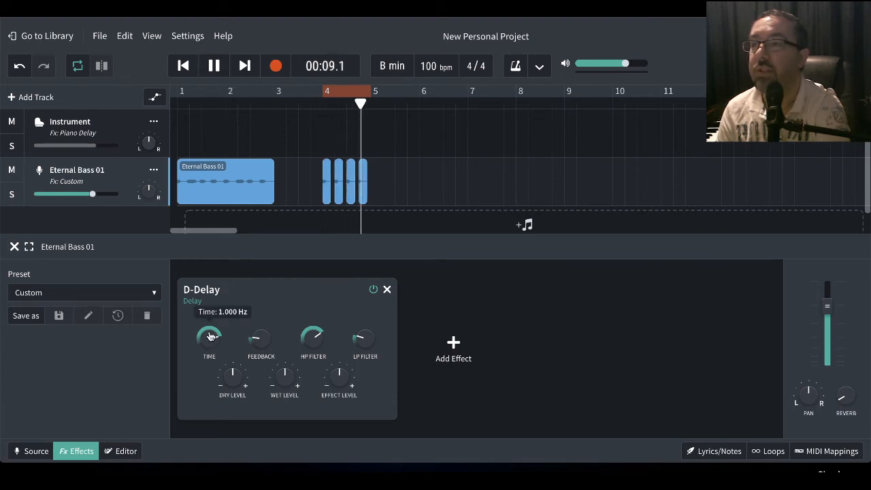
drag(210, 333, 214, 416)
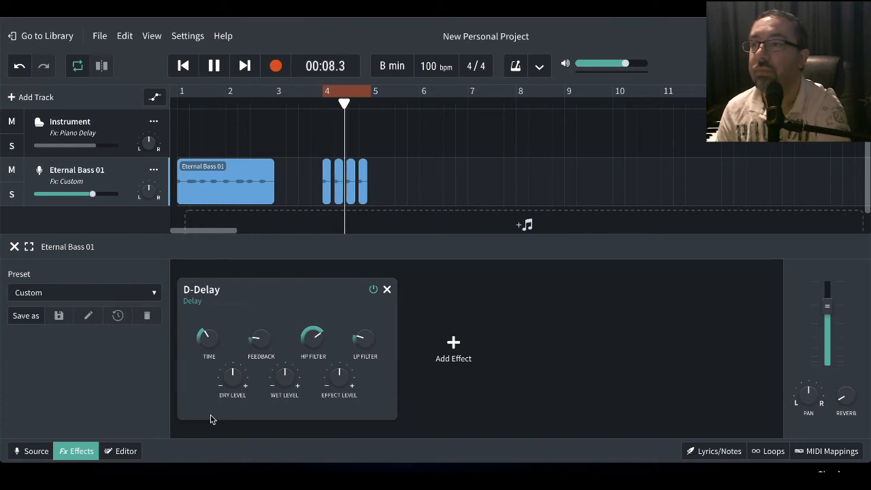
drag(209, 335, 209, 345)
- Raise the D-Delay's Wet Level and Effect Level while the loop keeps playing
mouse_move(296, 375)
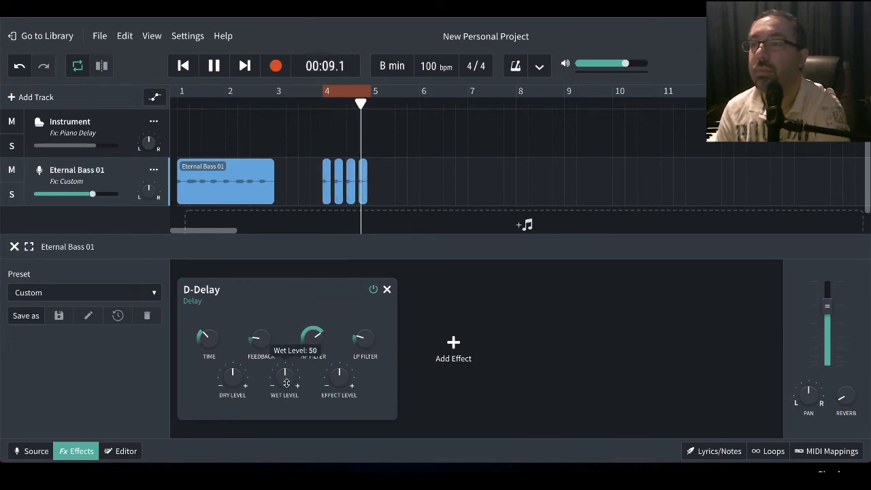
drag(287, 385, 287, 332)
drag(285, 370, 286, 350)
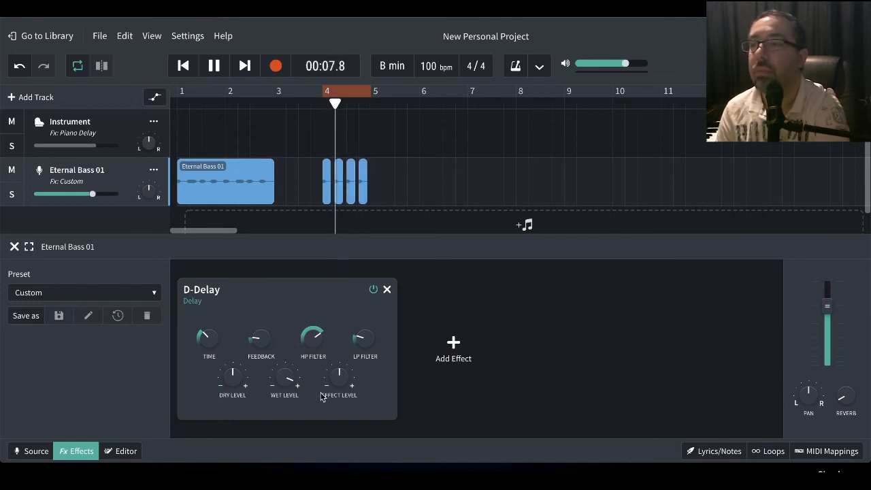
mouse_move(333, 382)
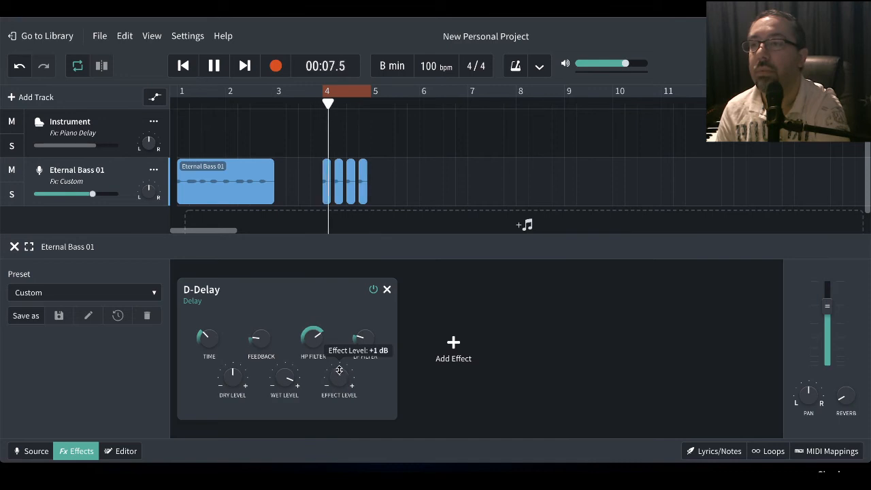
mouse_move(339, 363)
mouse_down()
mouse_move(336, 333)
mouse_move(337, 378)
mouse_move(339, 368)
mouse_up()
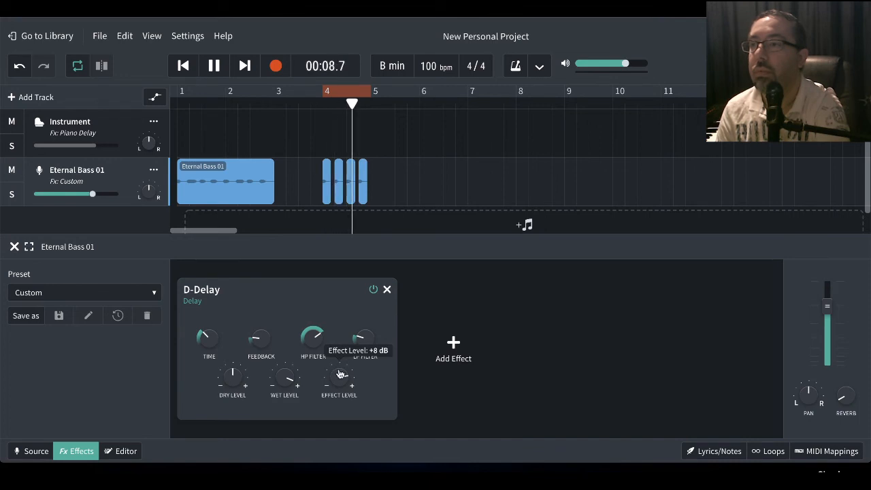
- Compare the looped slices with the D-Delay bypassed and re-enabled, and pause playback
click(373, 291)
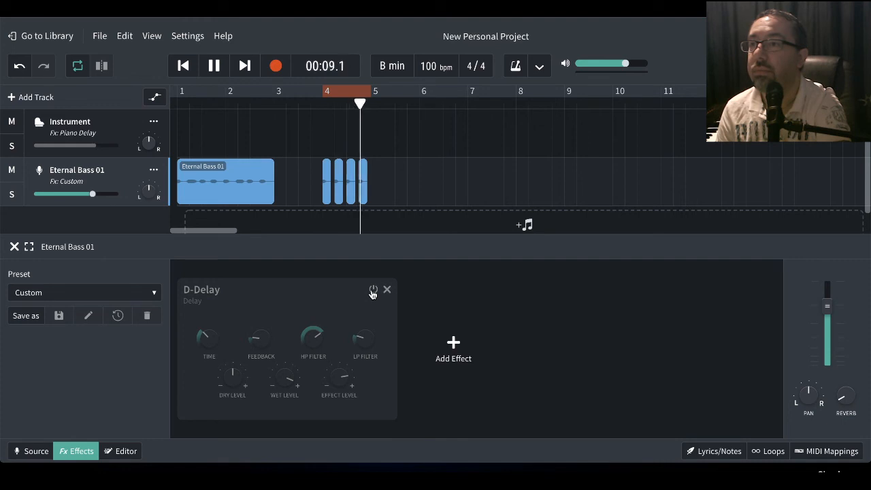
click(373, 291)
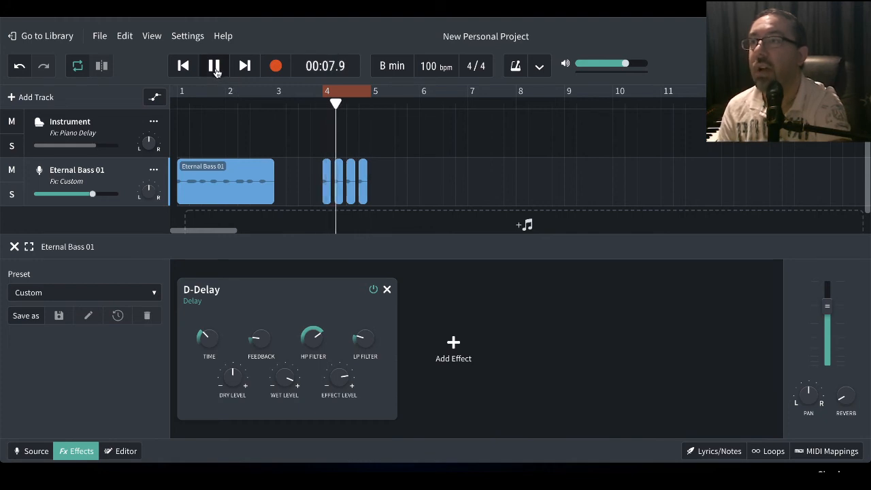
click(215, 68)
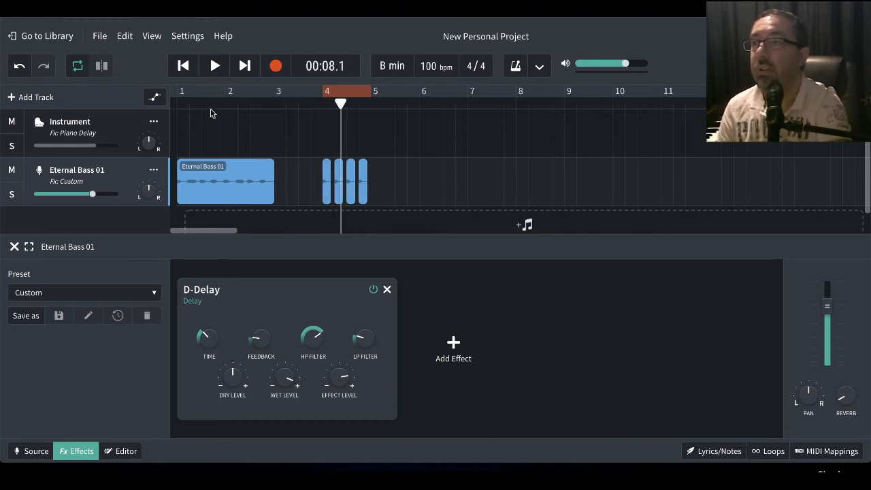
- Play the full Eternal Bass 01 clip from the project start with the D-Delay bypassed and looping off
click(179, 102)
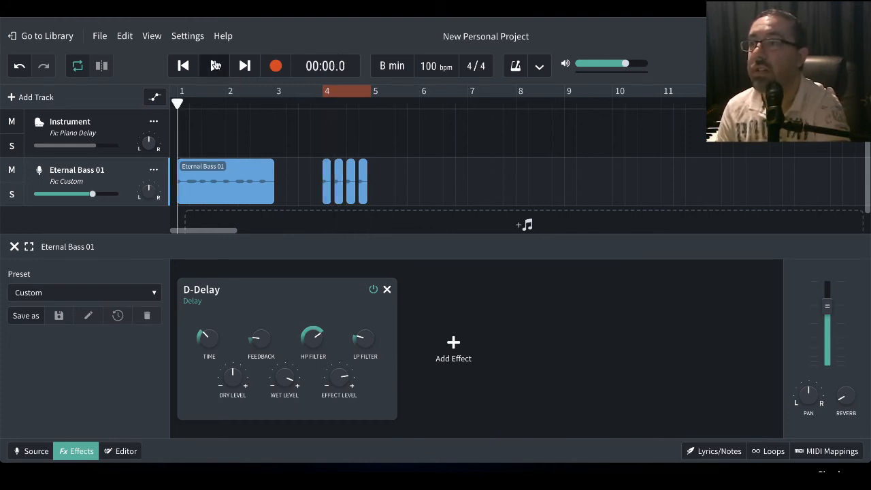
click(373, 290)
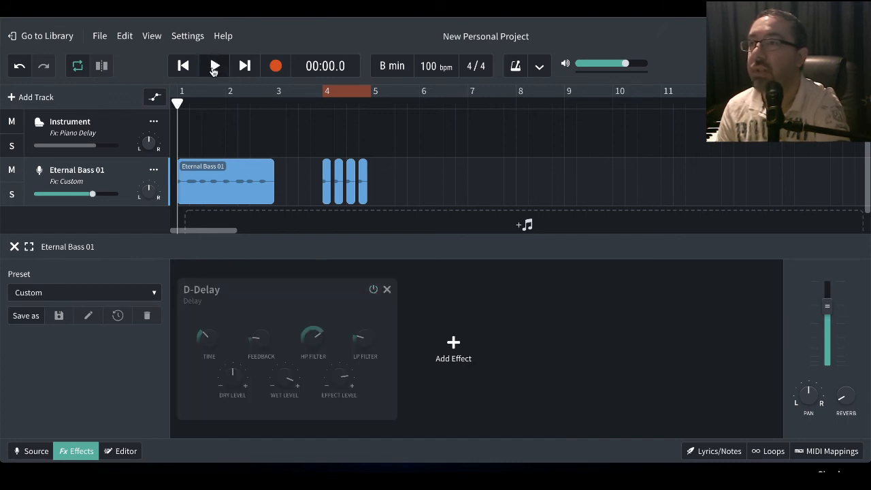
click(214, 66)
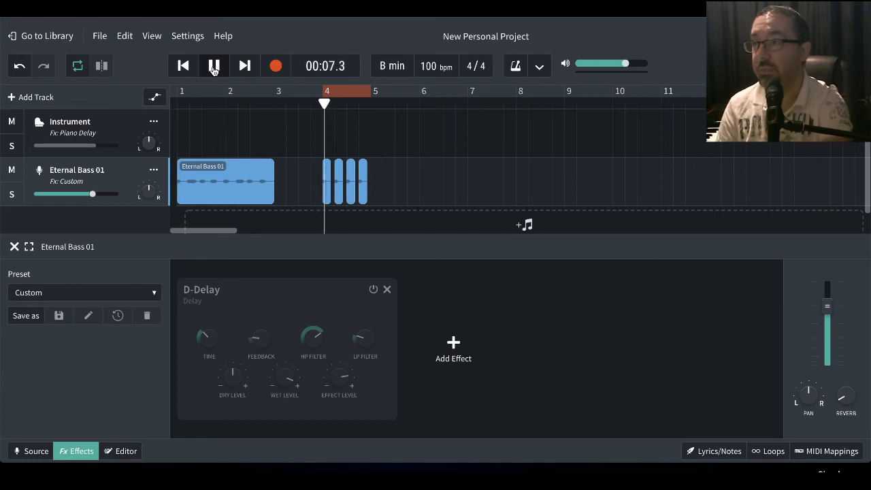
click(214, 66)
click(339, 94)
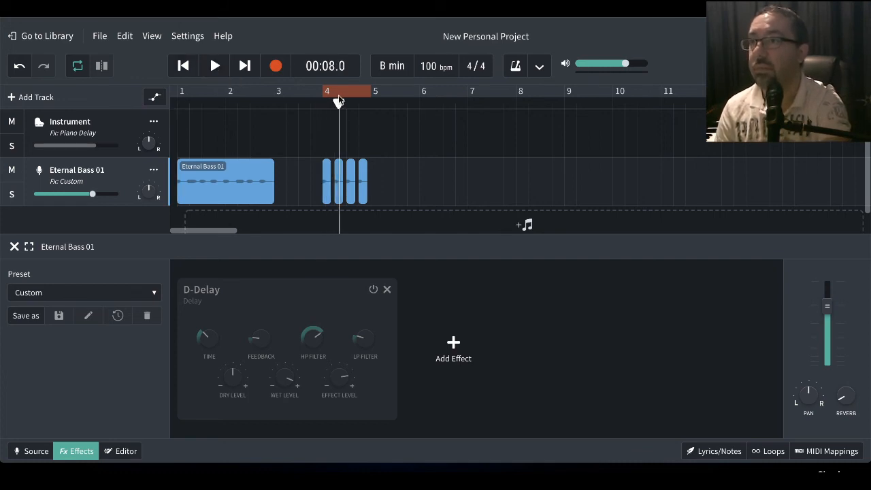
click(340, 94)
click(177, 94)
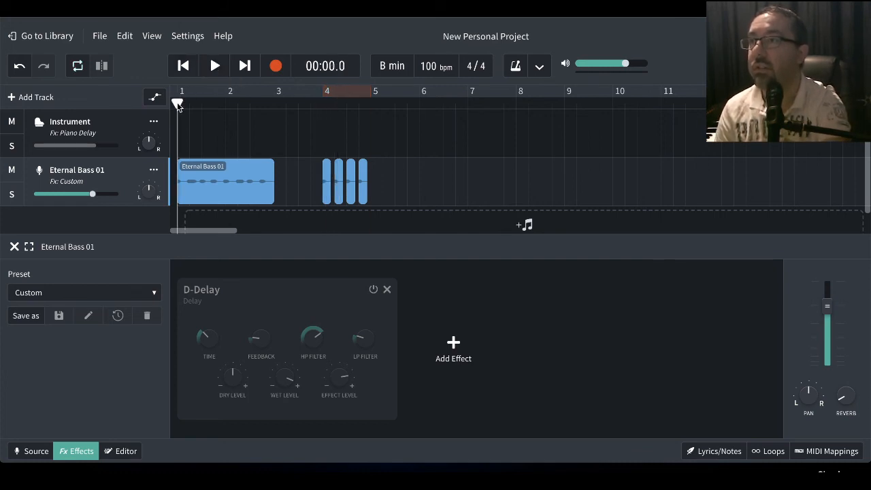
click(214, 66)
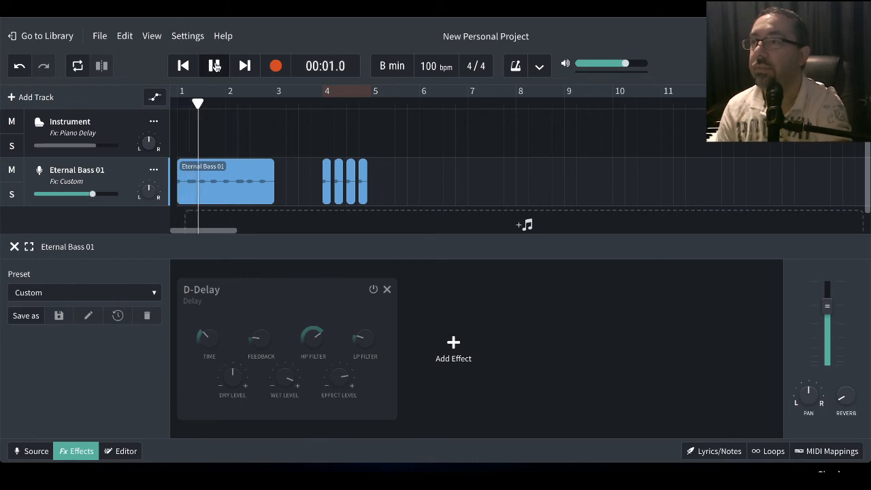
- Re-enable the D-Delay, play the bass slices looped over bar 4 through it, and pause
click(373, 292)
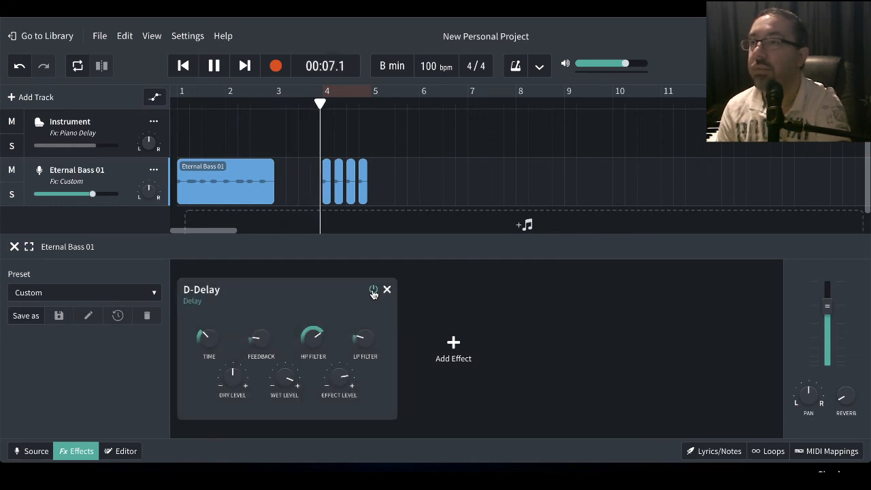
click(373, 291)
click(373, 291)
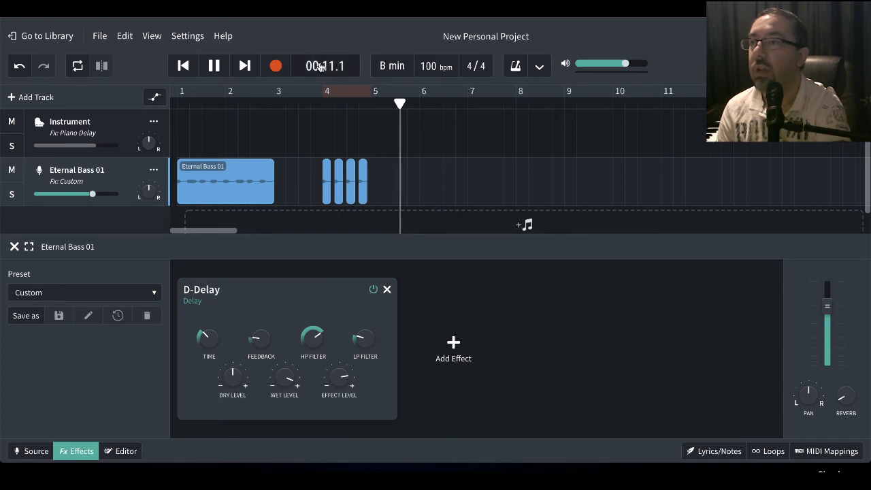
click(325, 116)
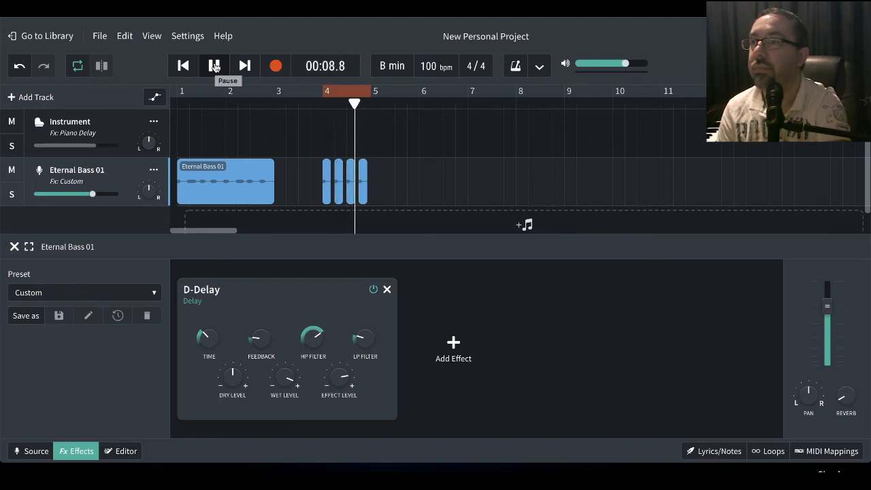
click(214, 66)
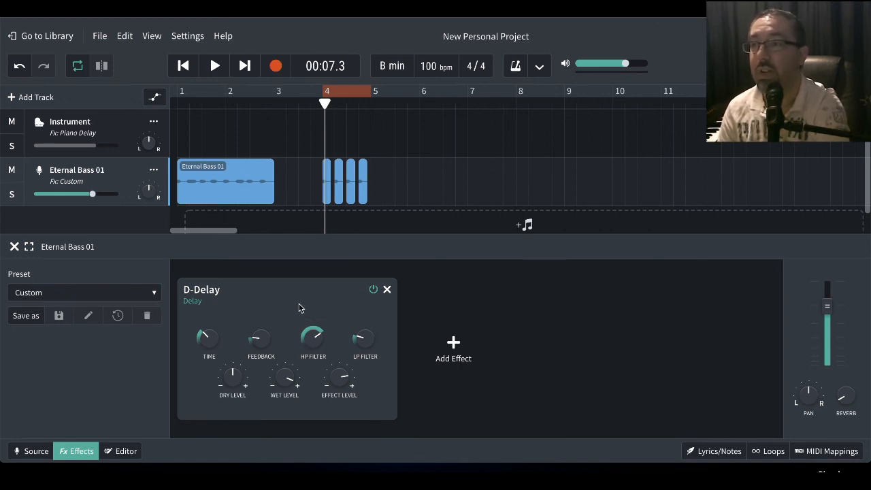
- Browse the effect categories for a second effect on the Eternal Bass 01 track without adding one
click(459, 350)
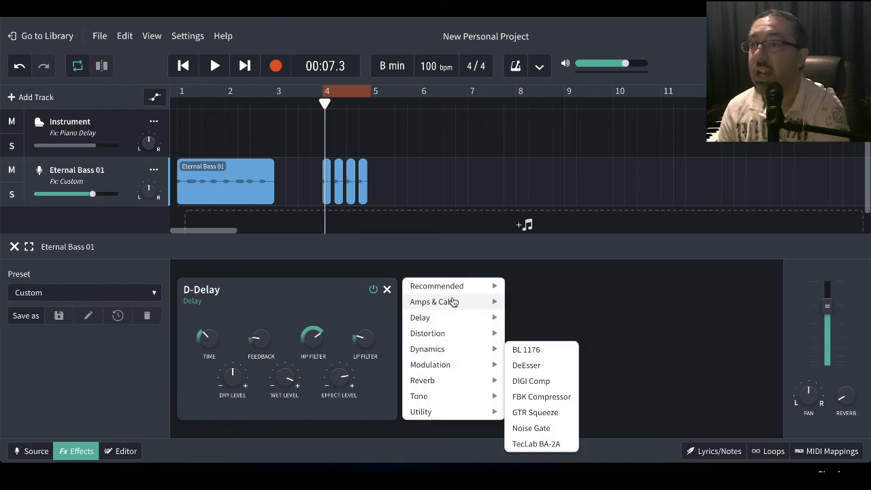
mouse_move(446, 389)
click(433, 251)
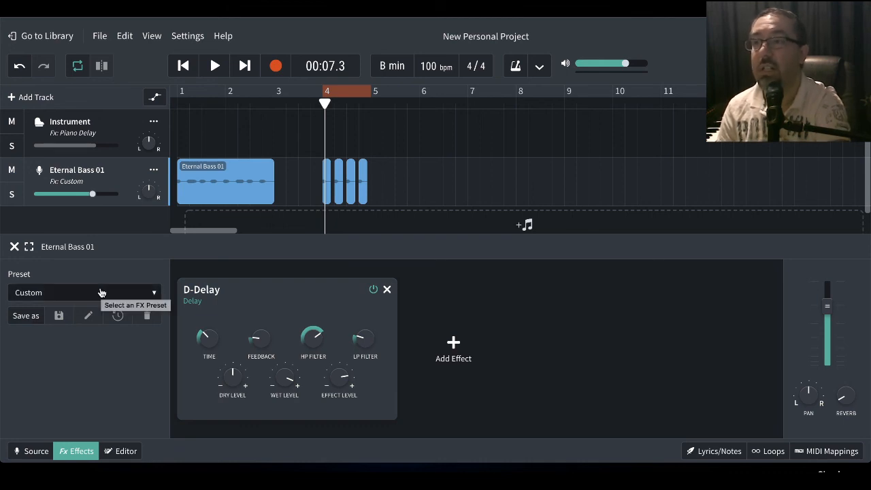
mouse_move(253, 331)
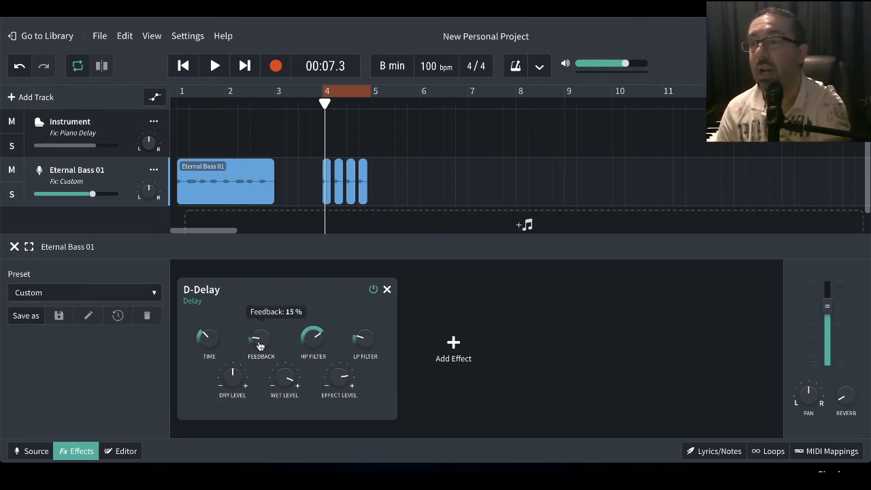